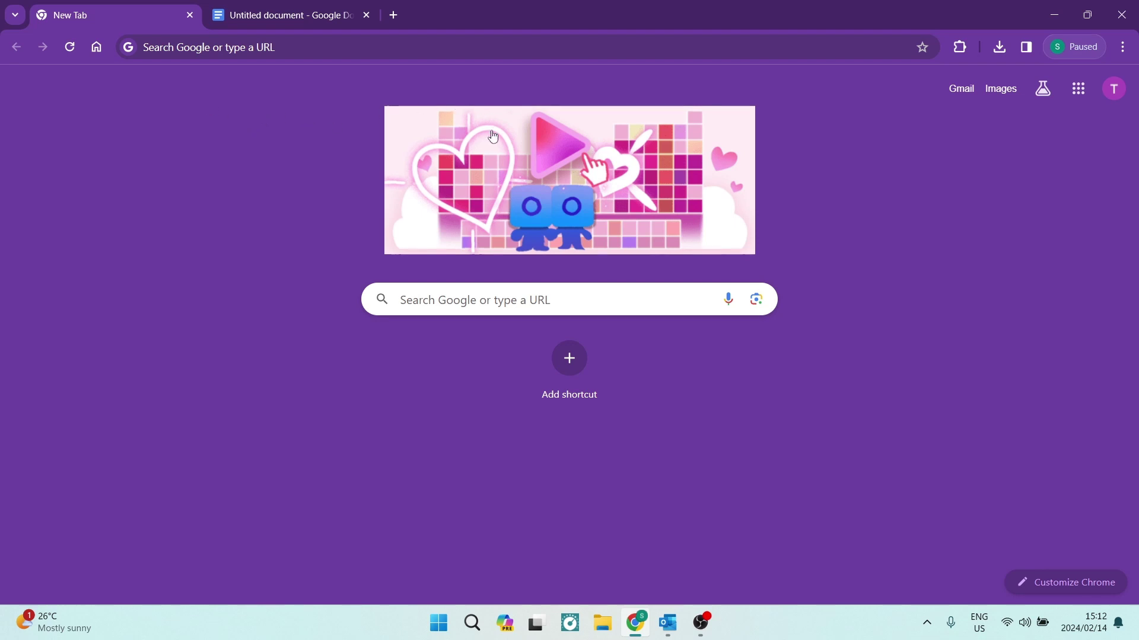
Step: Open the Google apps grid on Chrome's new tab page and scroll through it to Docs
click(1079, 89)
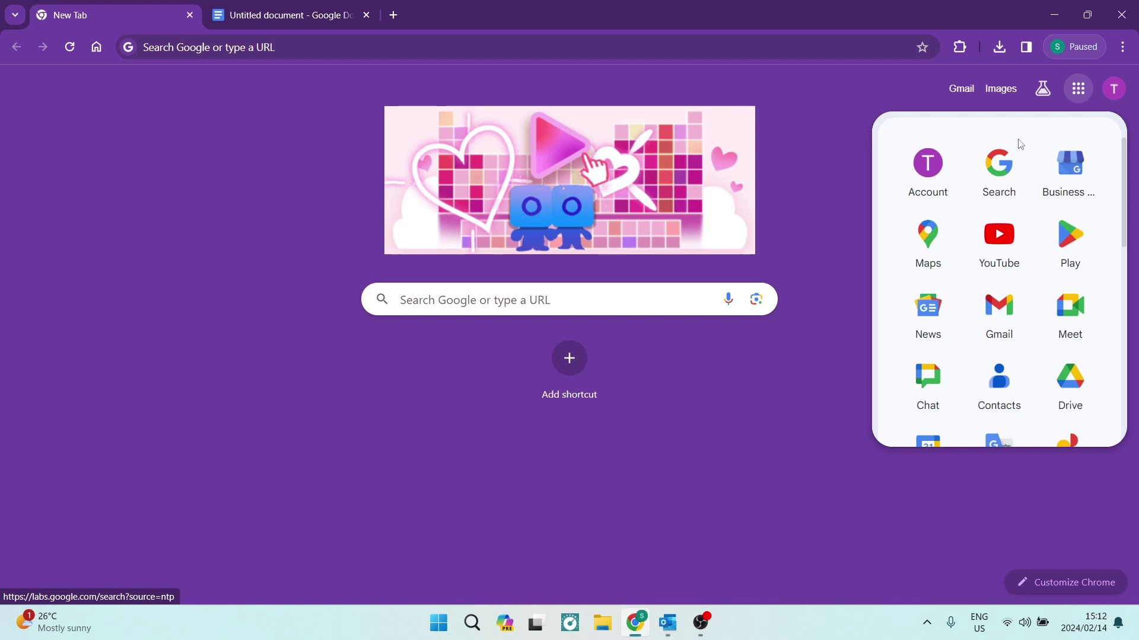
scroll(1001, 199, down, 4)
scroll(1001, 199, down, 5)
scroll(999, 326, up, 3)
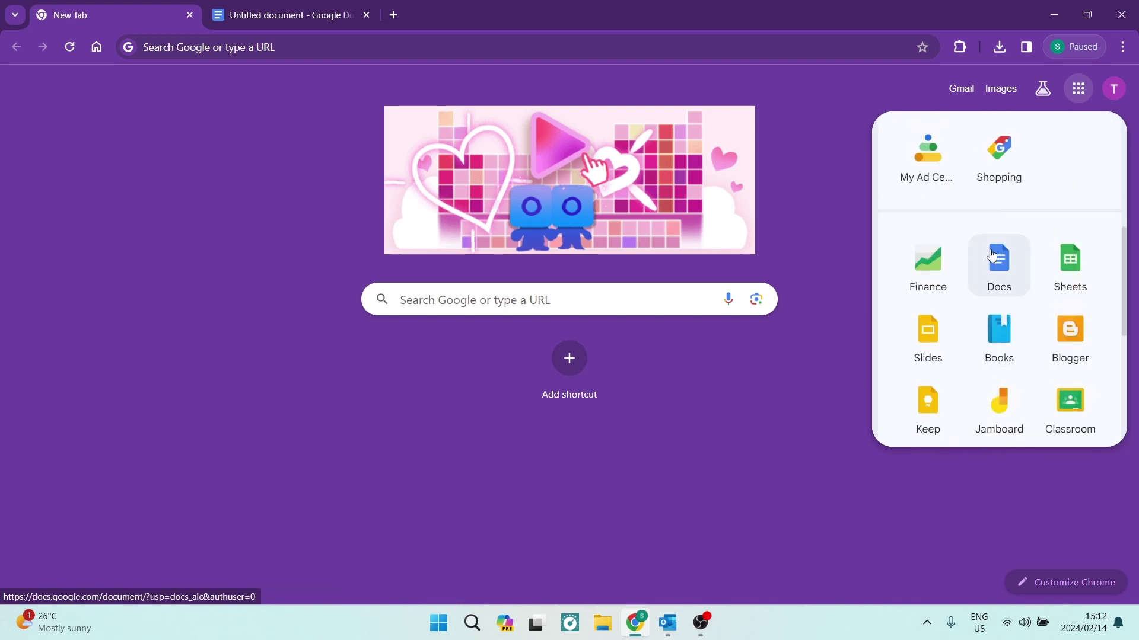
Step: Switch to the Google Docs tab and create a blank Untitled document
click(279, 22)
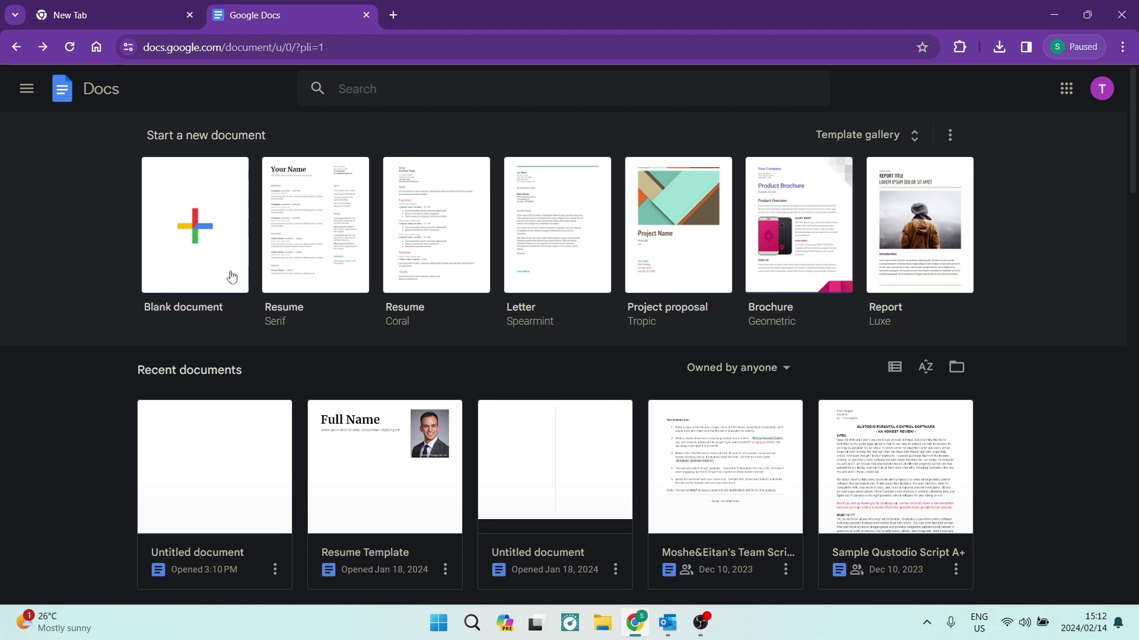
click(199, 235)
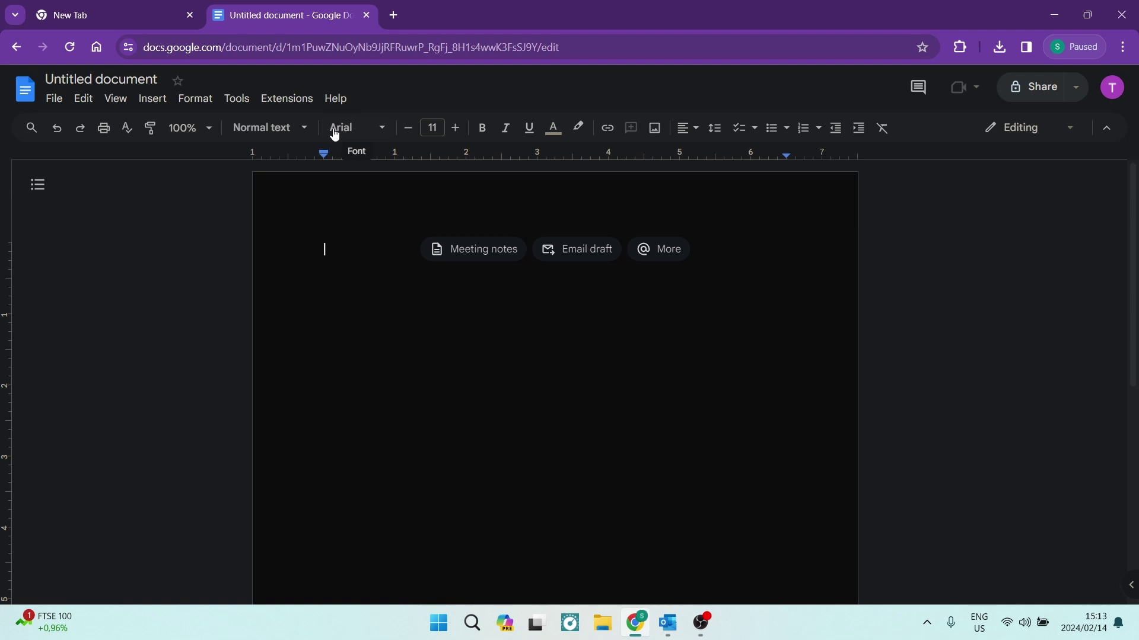
Step: Open the Arial font dropdown and browse the fonts, including Century Gothic and Gloria Hallelujah
click(381, 132)
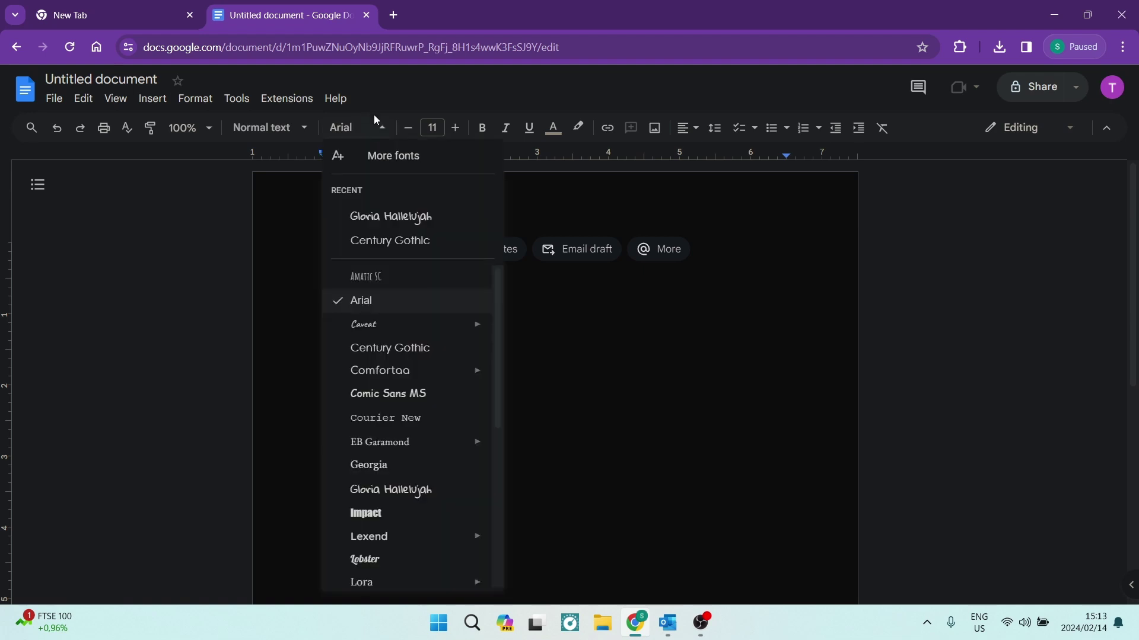
scroll(385, 344, down, 5)
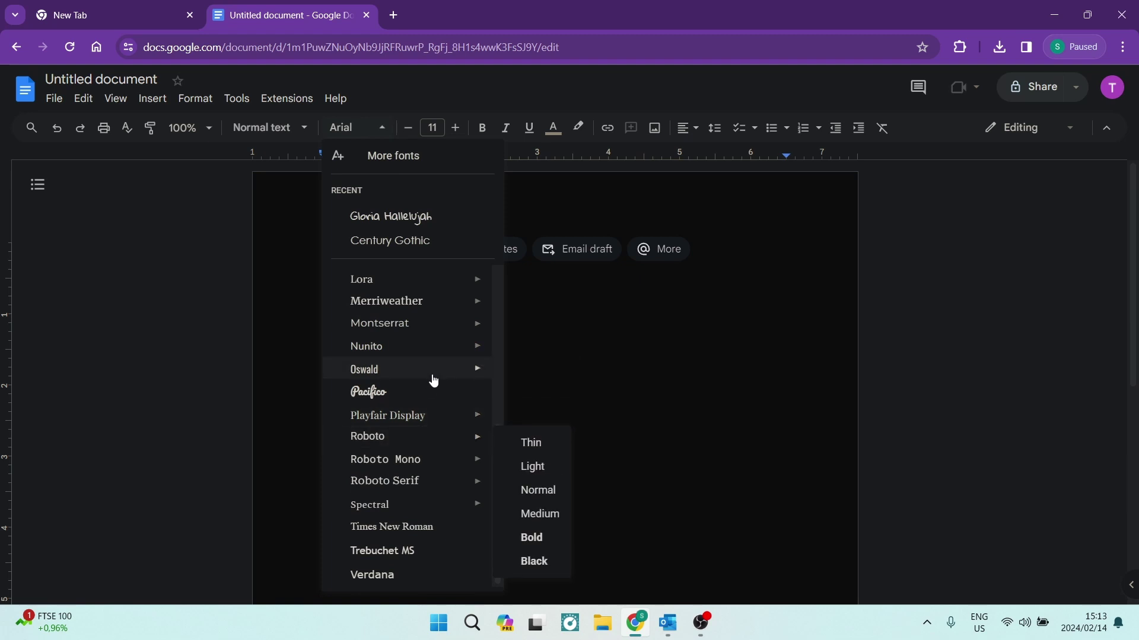
mouse_move(421, 500)
scroll(421, 474, up, 5)
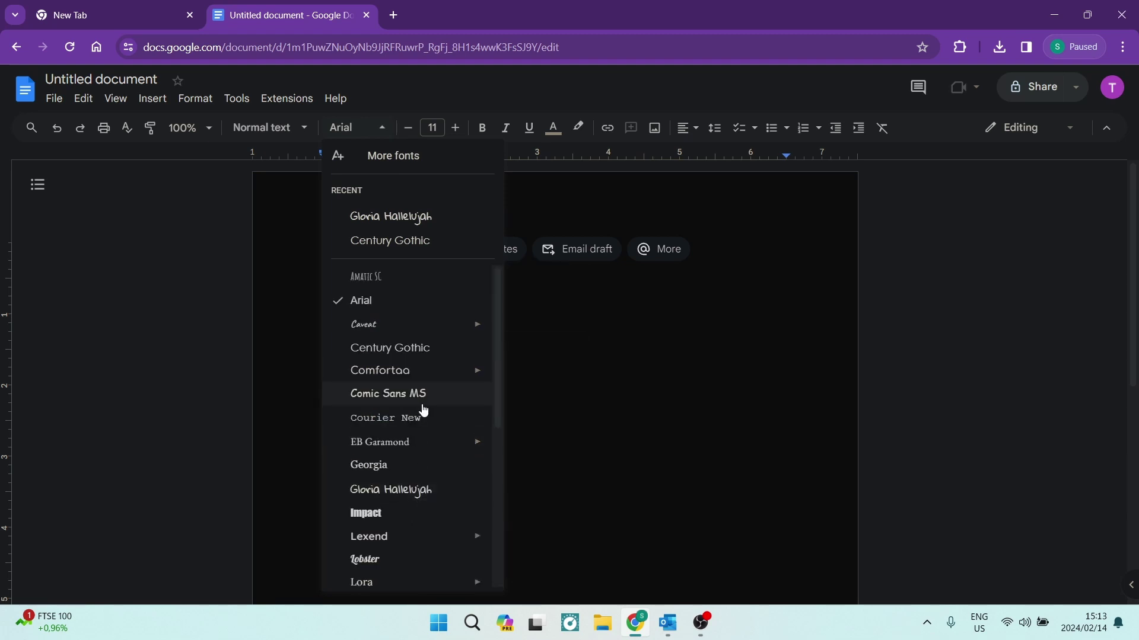
scroll(430, 403, down, 5)
mouse_move(436, 414)
scroll(436, 414, up, 5)
Step: Open the More fonts catalogue and filter its scripts to Japanese
click(419, 161)
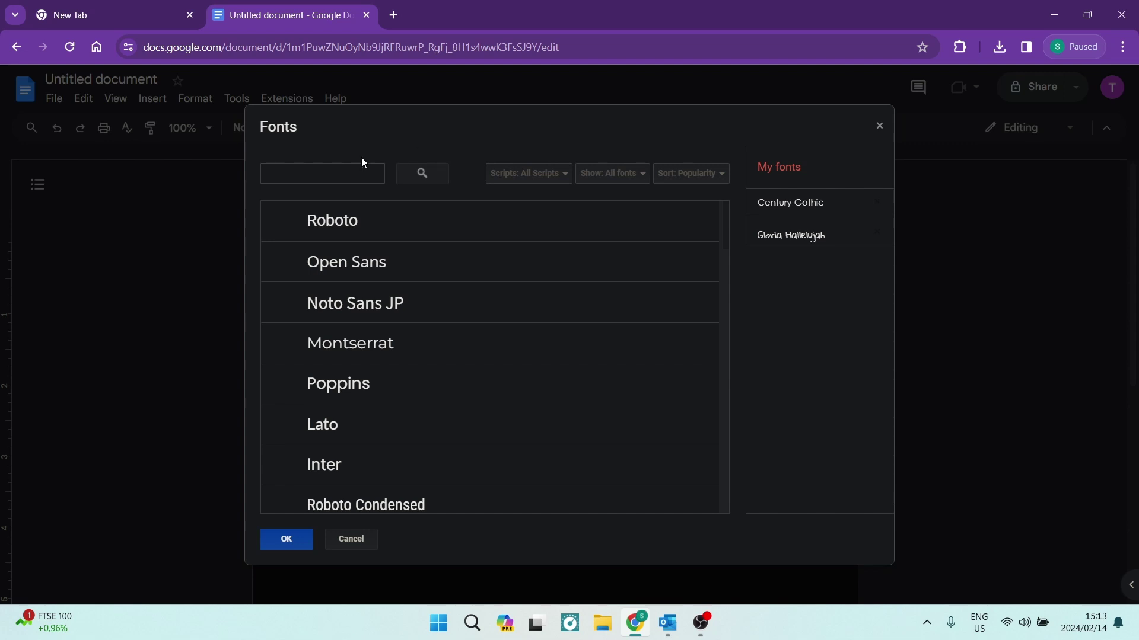
click(351, 172)
click(527, 175)
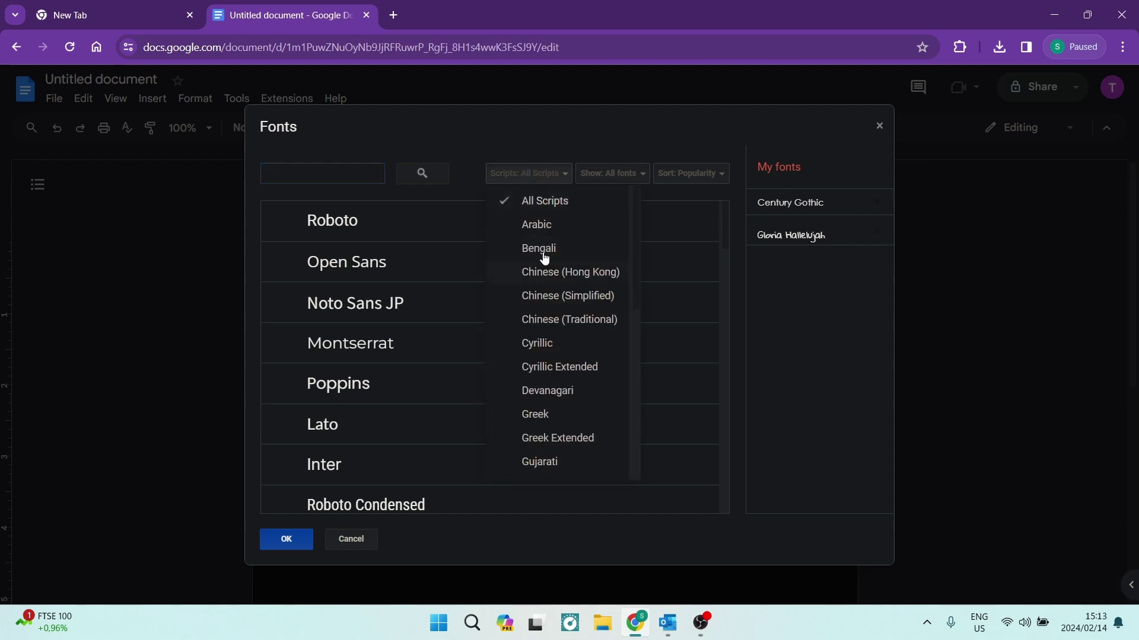
scroll(543, 314, down, 5)
scroll(539, 330, down, 2)
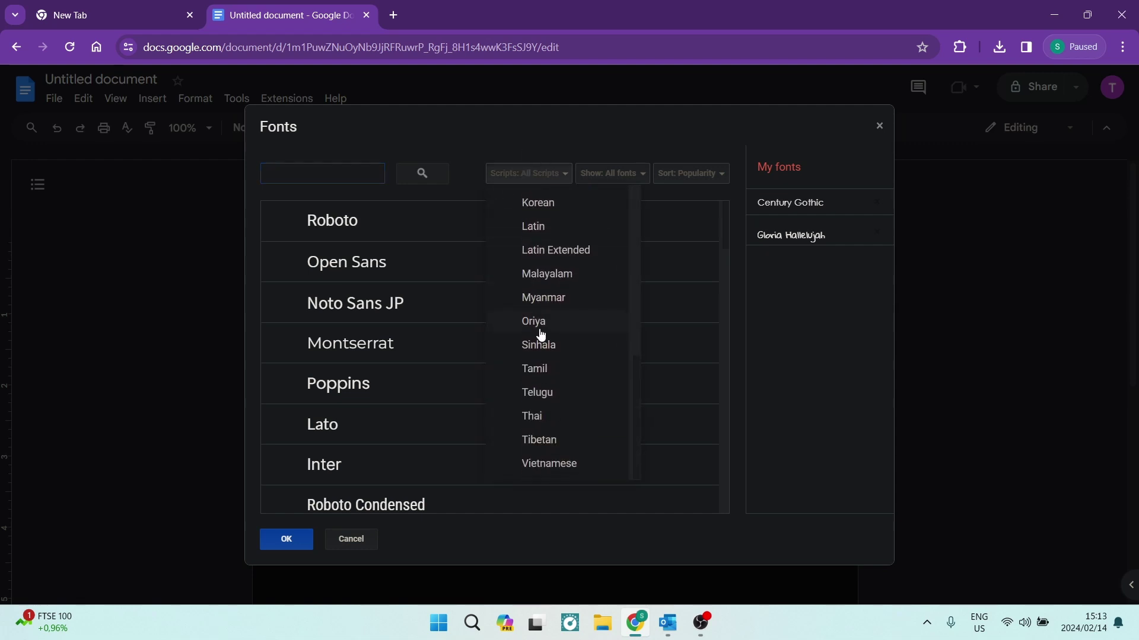
scroll(547, 267, up, 2)
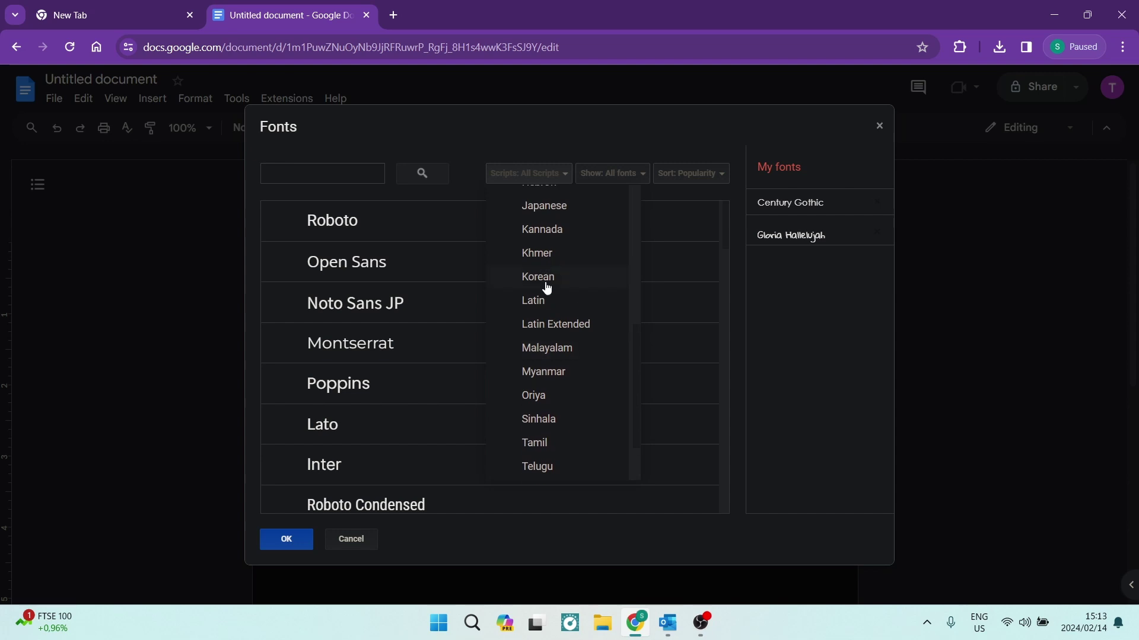
click(544, 209)
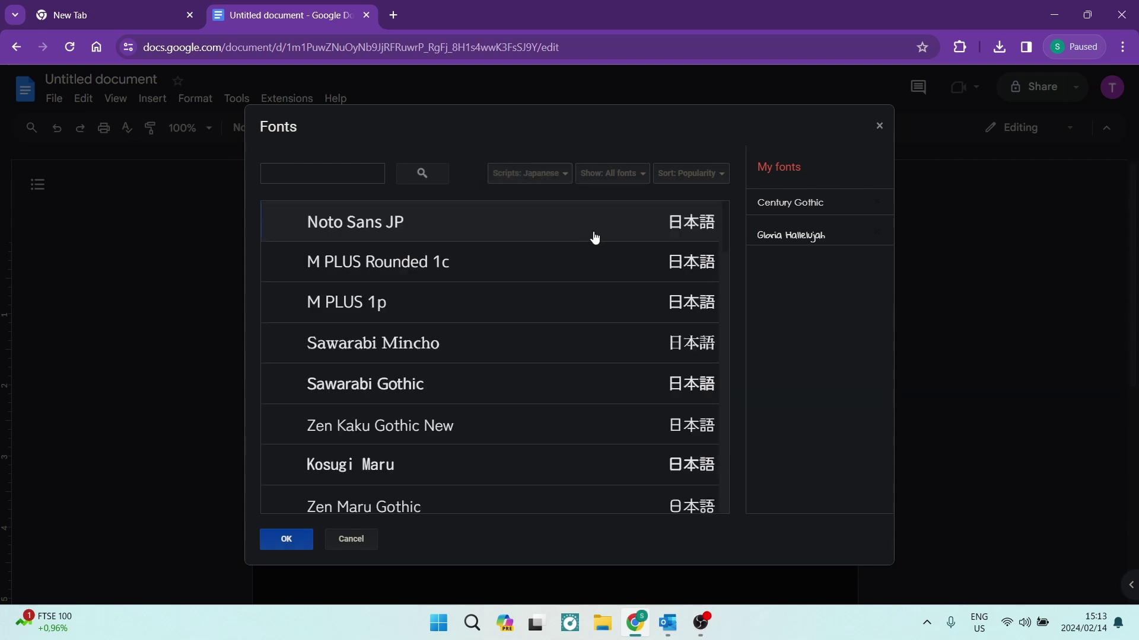
Step: Check the Show dropdown, keeping all fonts, then look at the Sort options
click(612, 169)
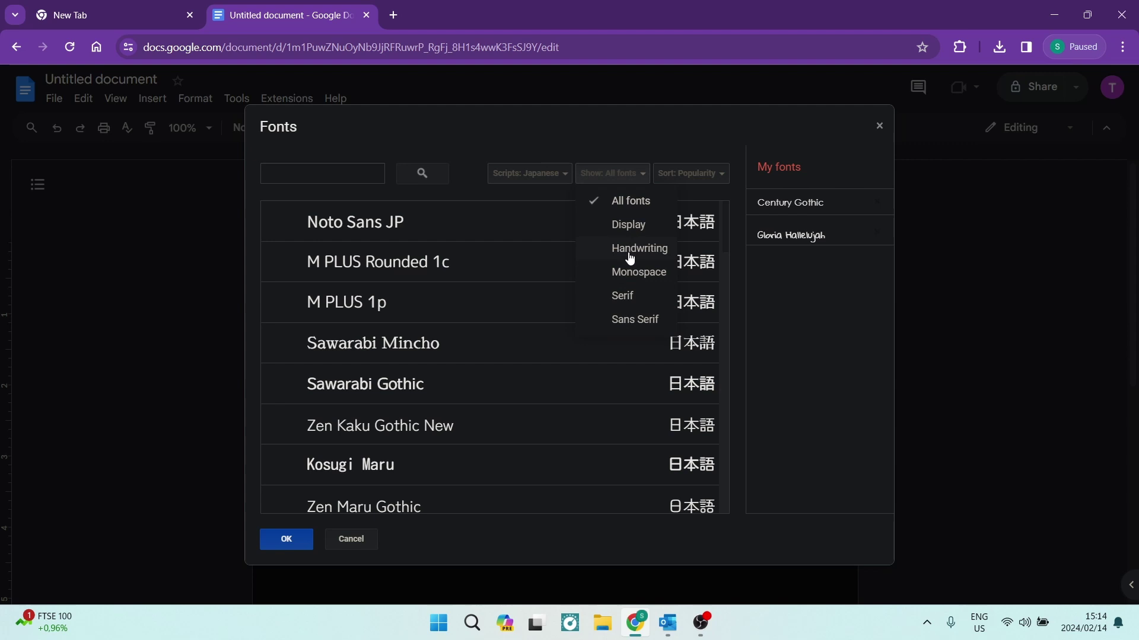
click(632, 203)
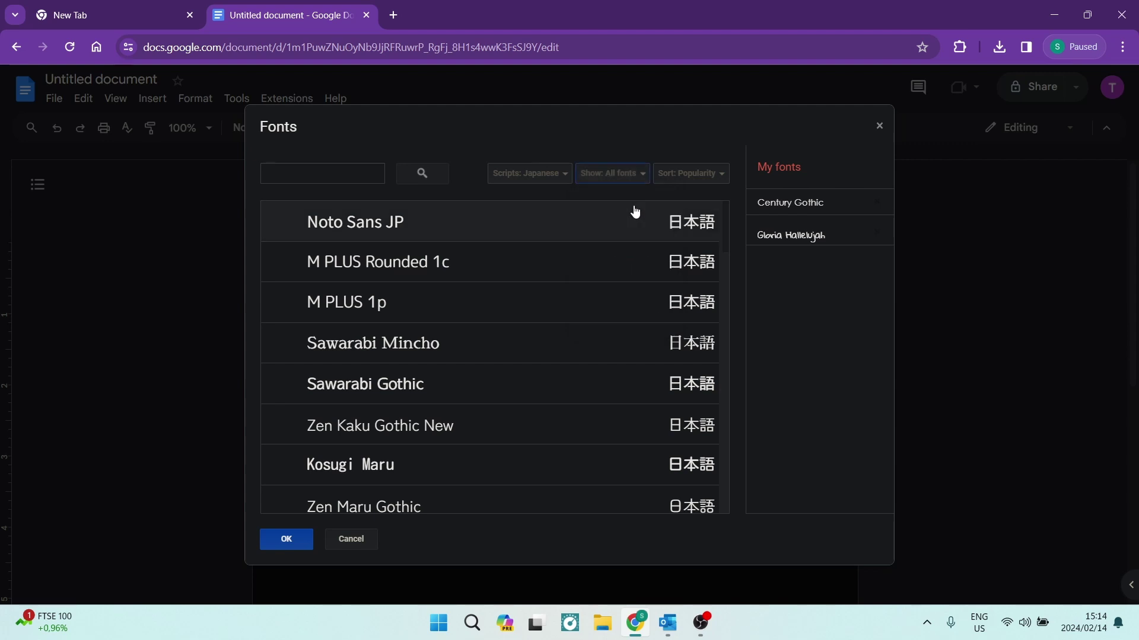
click(679, 175)
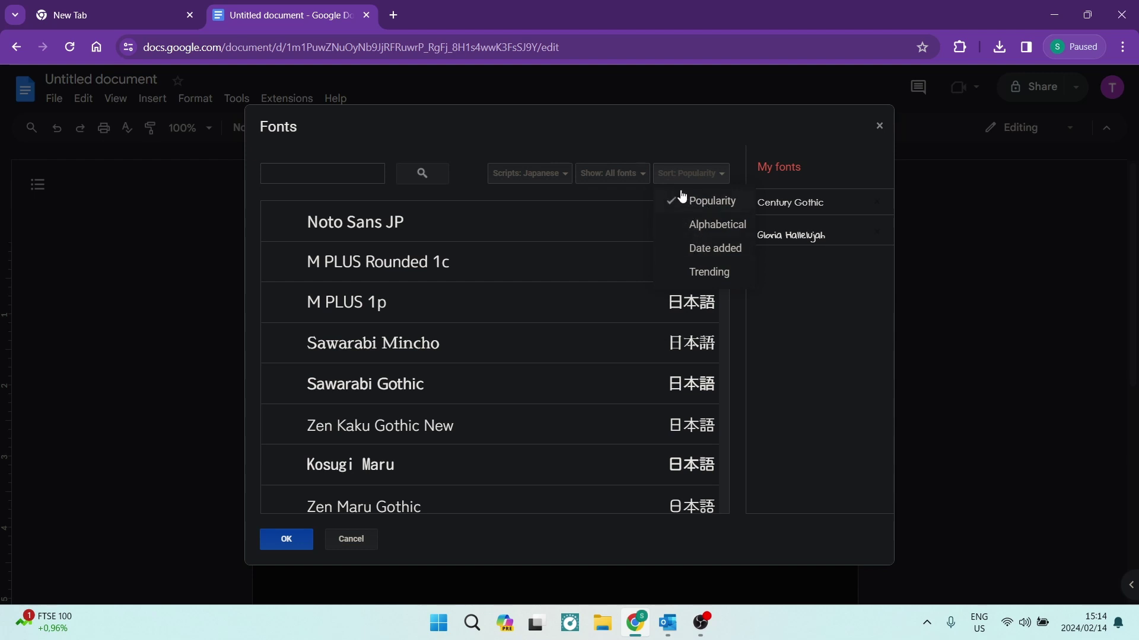
Step: Keep Popularity sorting, search 'ga', add Reggae One to My fonts and confirm with OK
click(645, 126)
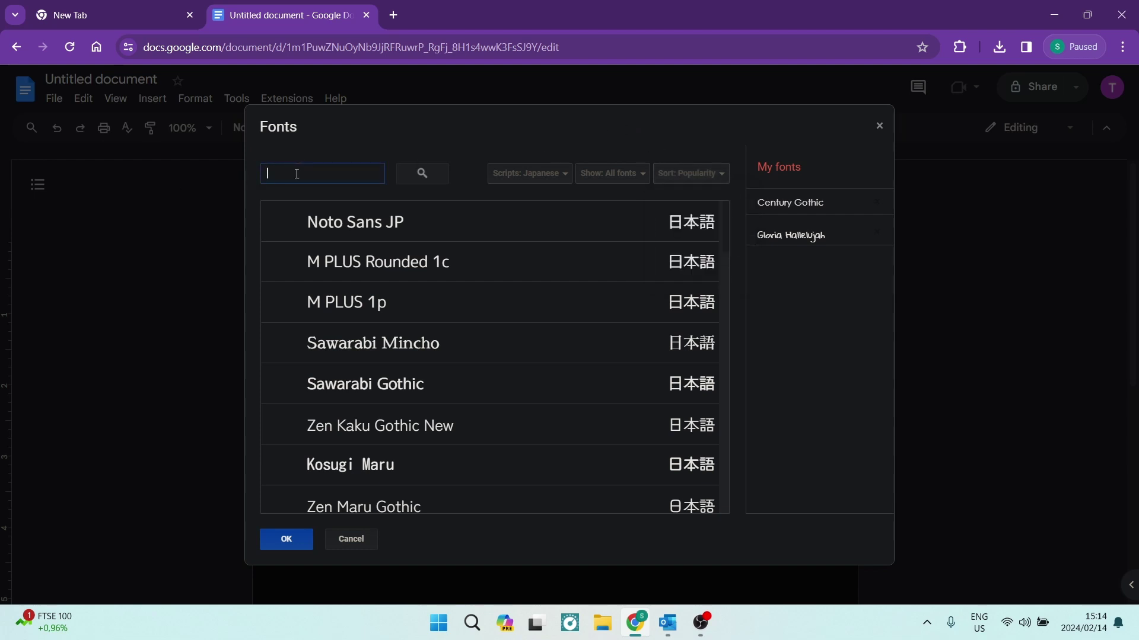
text(g)
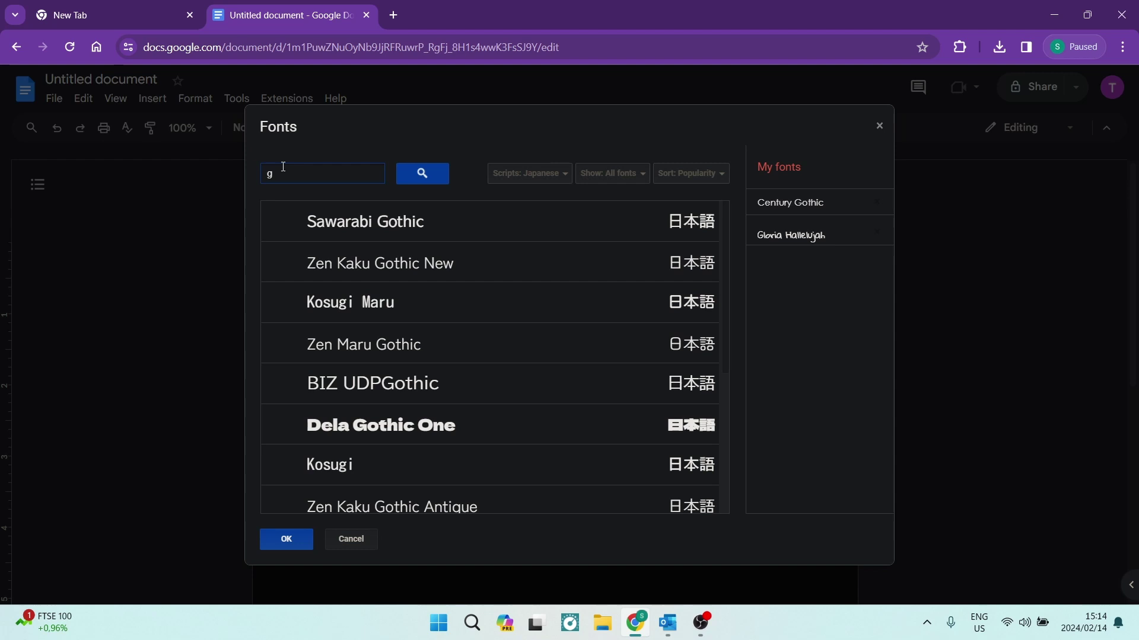
text(u)
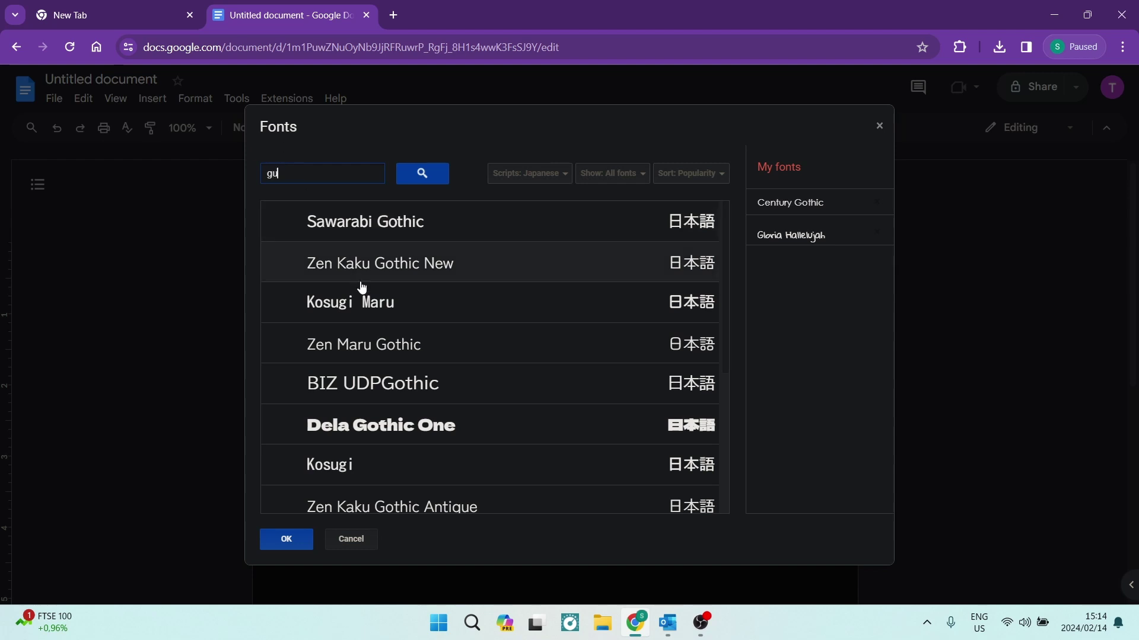
key(BackSpace)
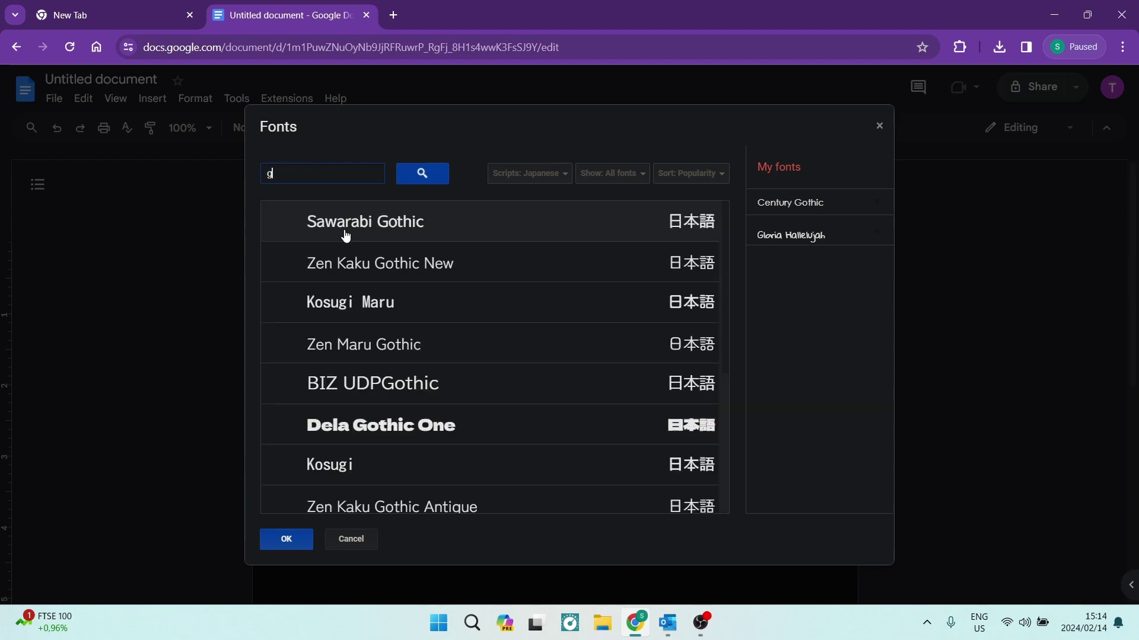
text(a)
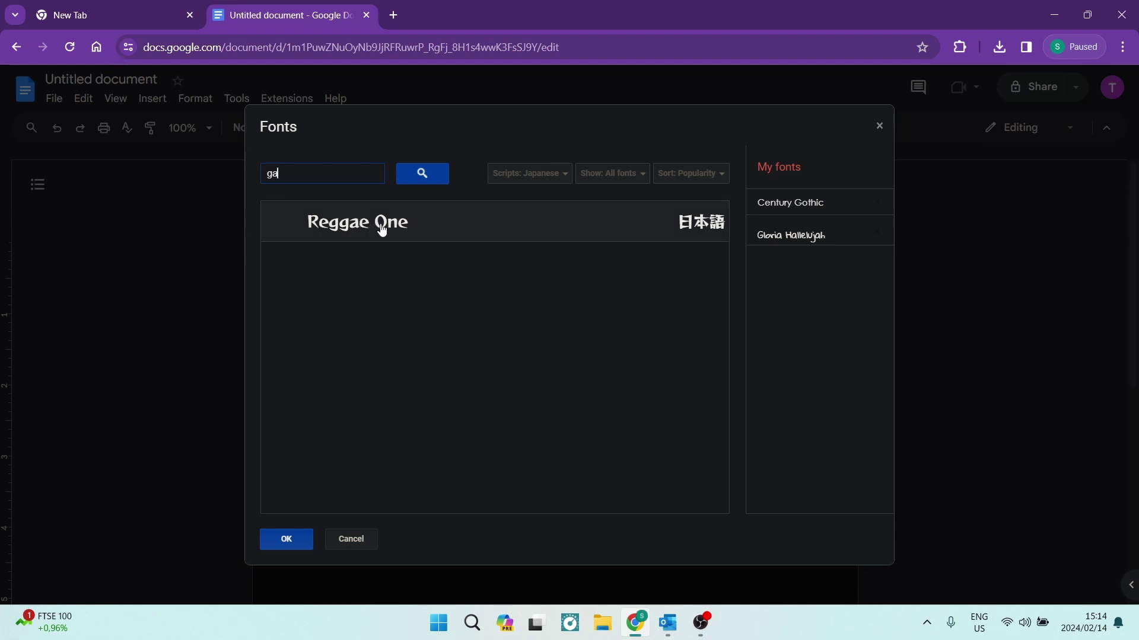
click(382, 230)
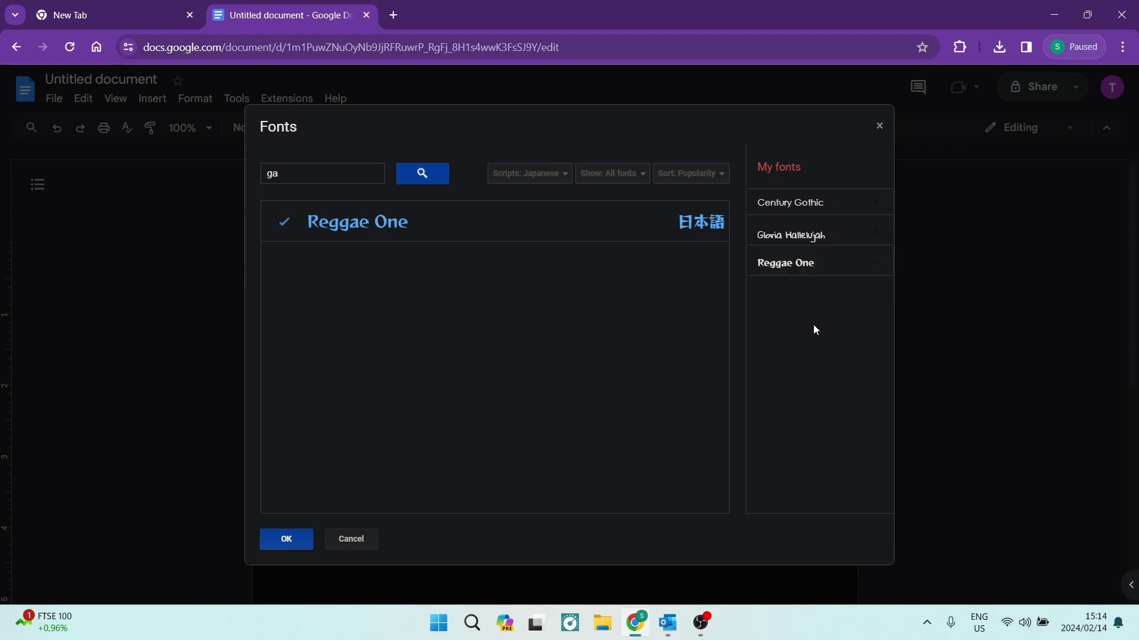
click(297, 540)
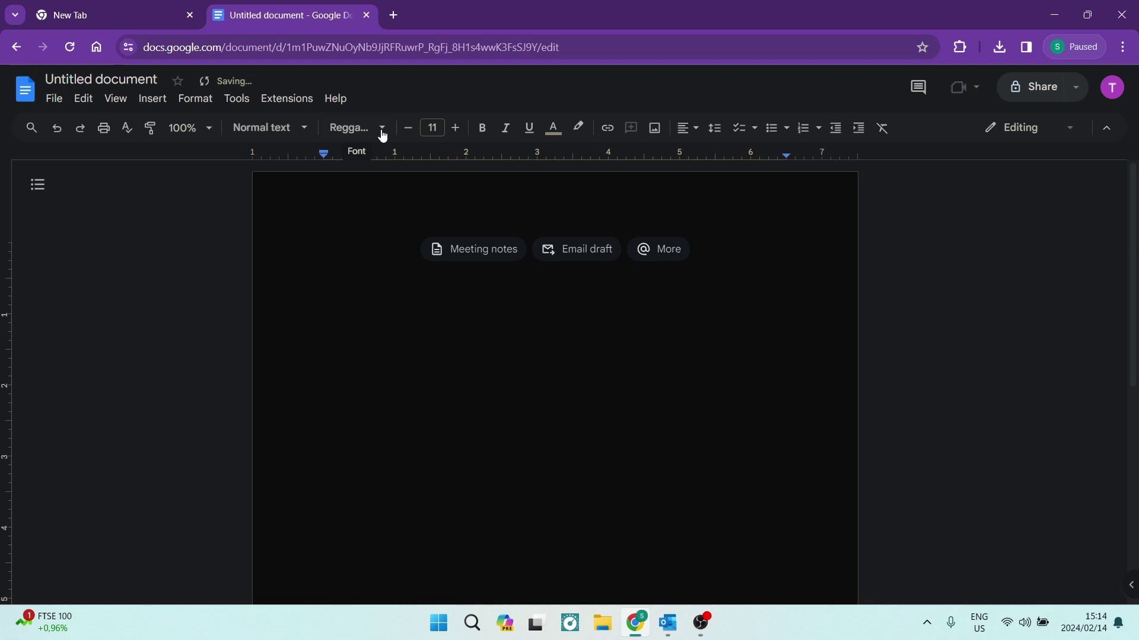
Step: Open the font list and find Reggae One listed under Recent as the current font
click(383, 135)
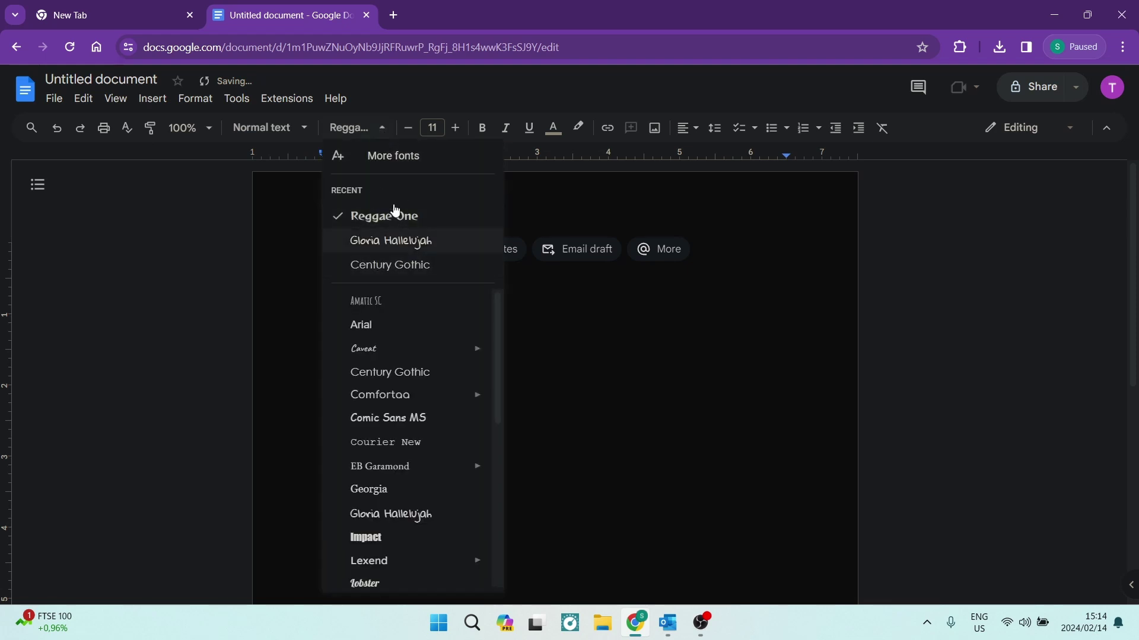
scroll(396, 323, down, 5)
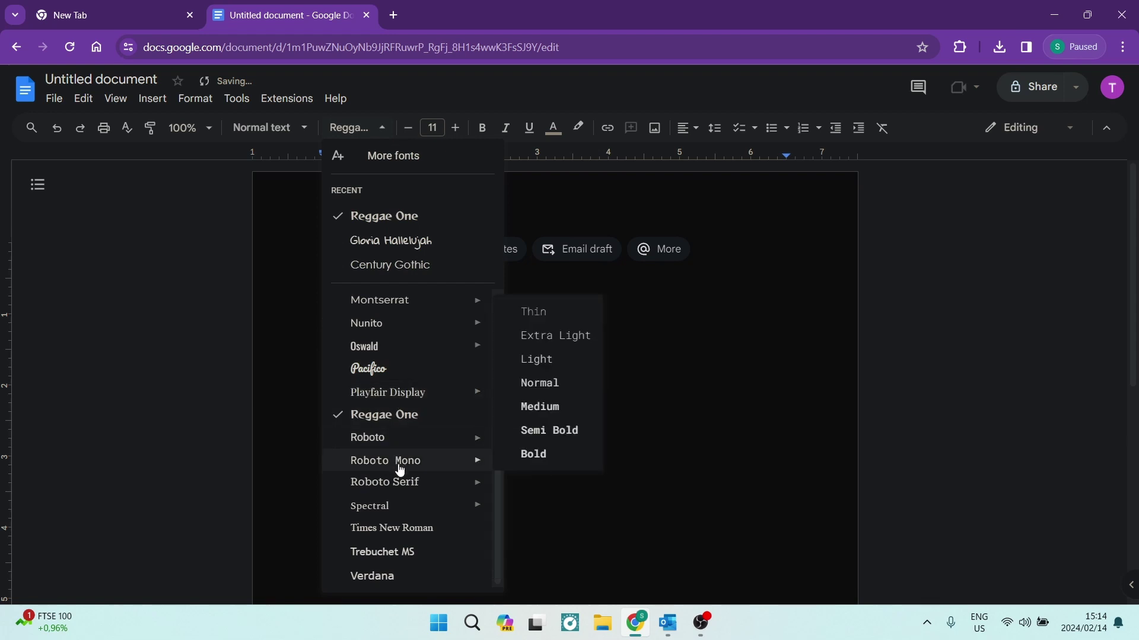
mouse_move(404, 437)
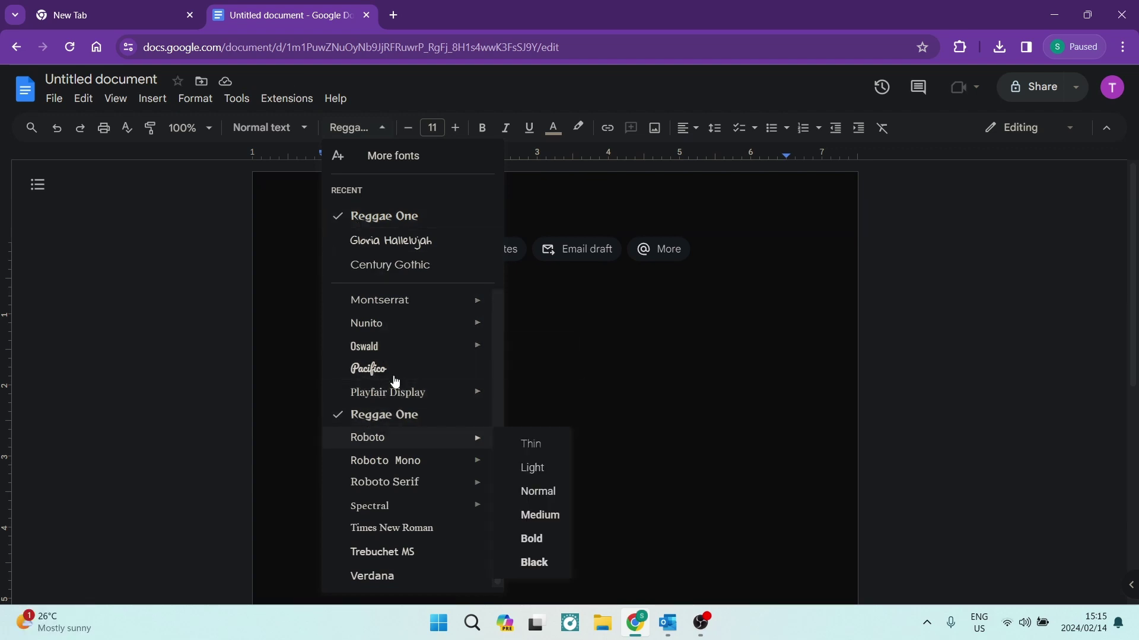
Step: Reopen More fonts and remove Gloria Hallelujah from My fonts
click(383, 134)
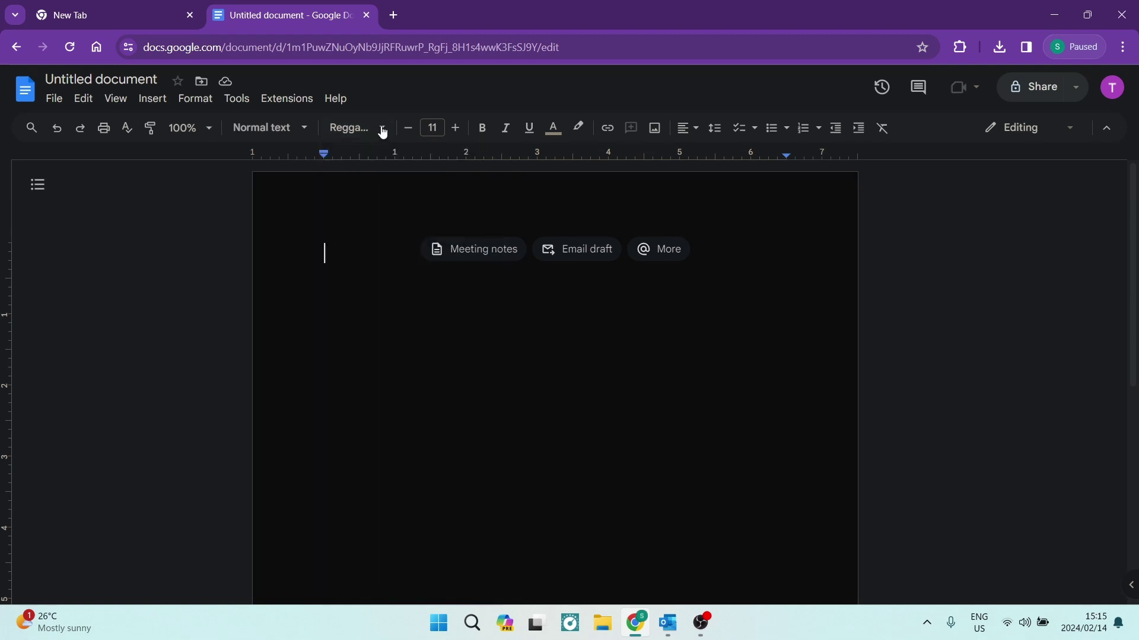
click(383, 129)
click(379, 158)
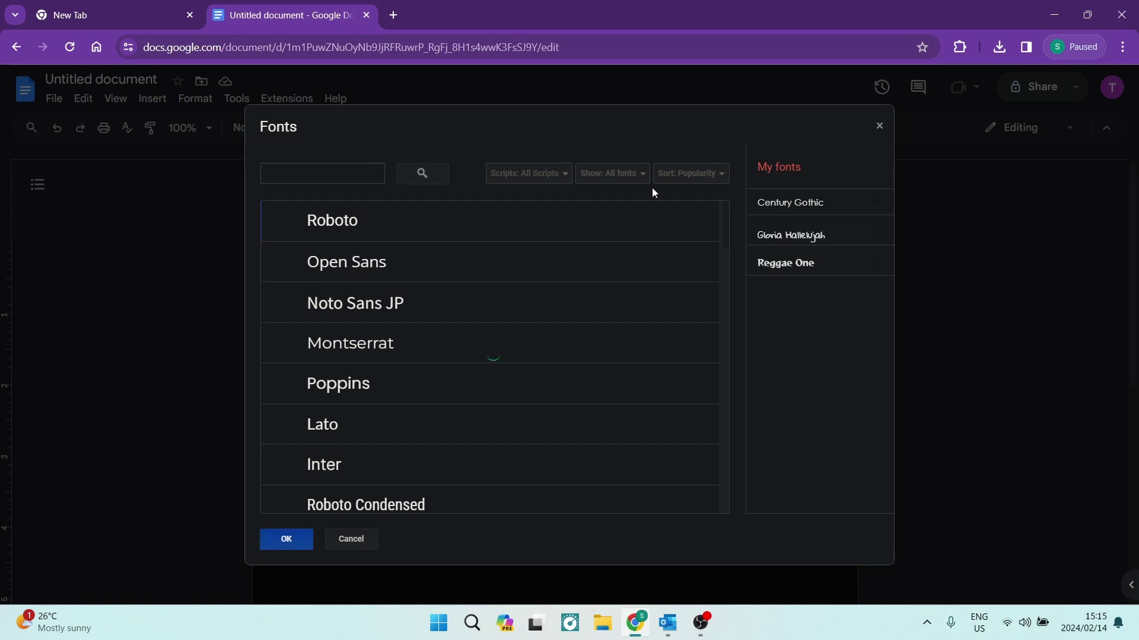
click(879, 235)
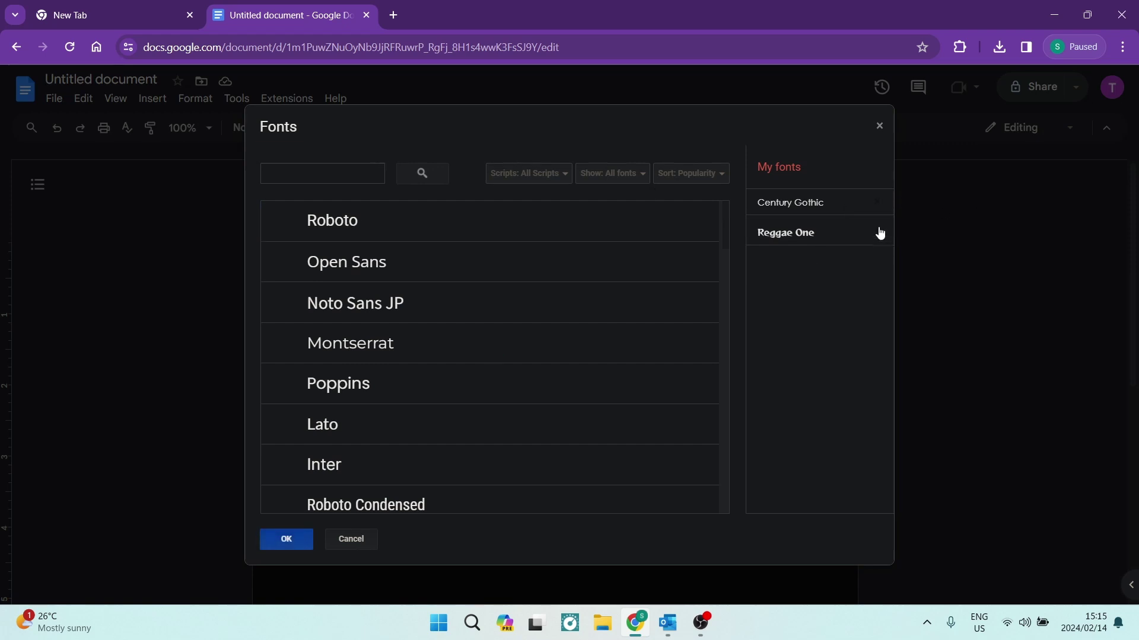
Step: Close the font catalogue and recheck the font list for the changes
click(880, 129)
click(367, 130)
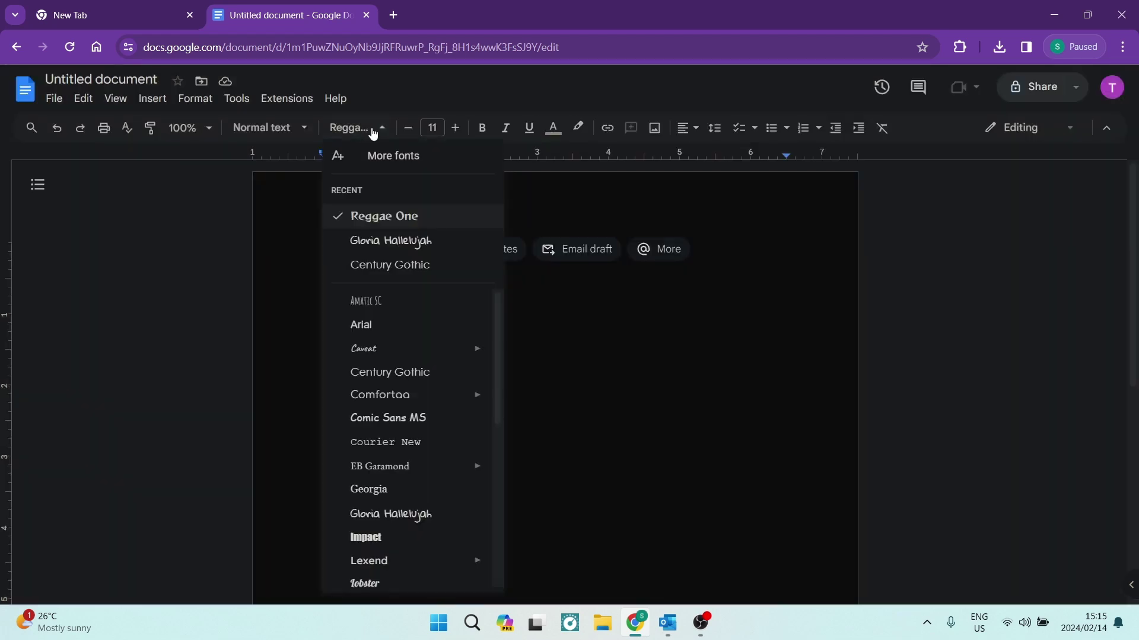
click(372, 130)
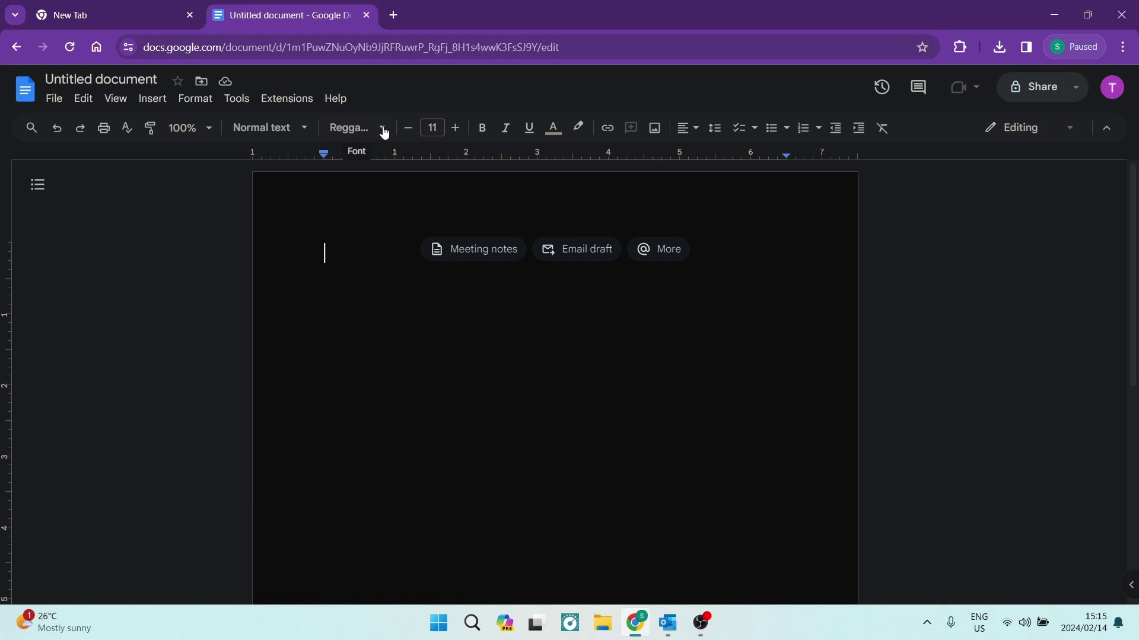